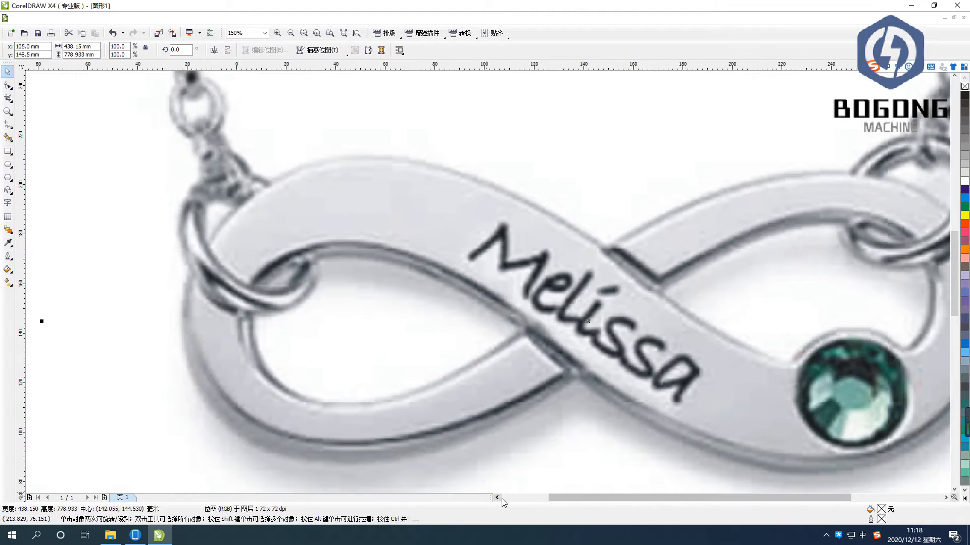
Trace the infinity pendant's outer outline as a closed shape of seven straight segments, ignoring the chain rings
left_click(946, 498)
left_click(8, 125)
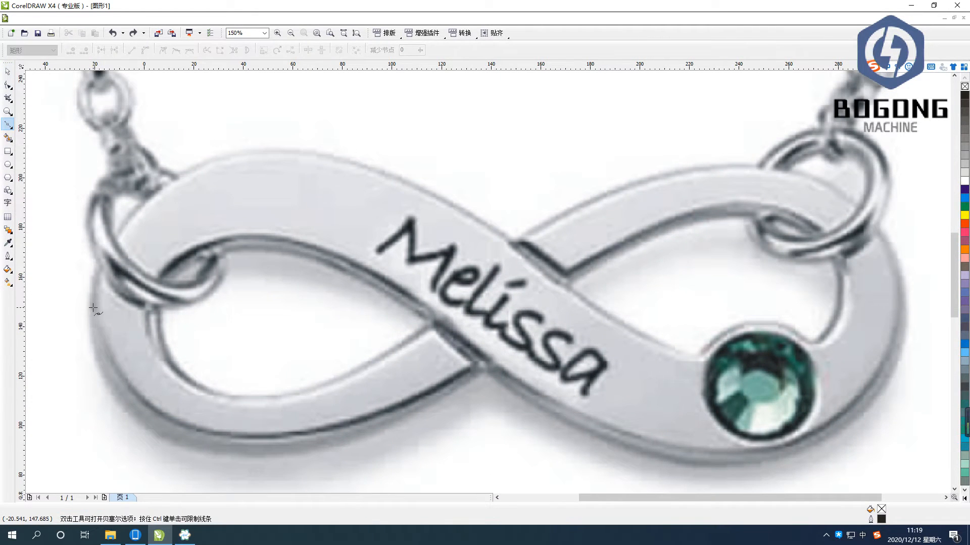
left_click(265, 151)
left_click(514, 241)
left_click(742, 165)
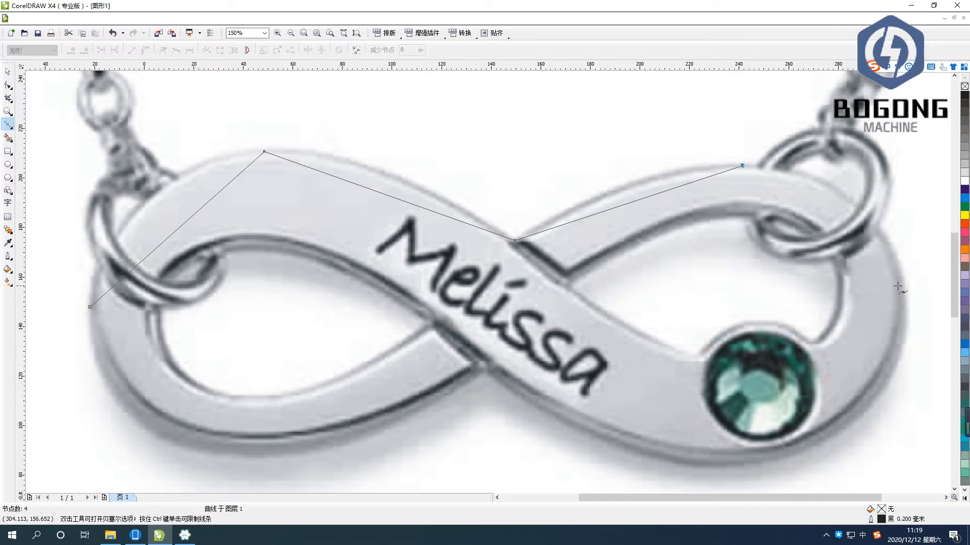
left_click(764, 461)
left_click(484, 371)
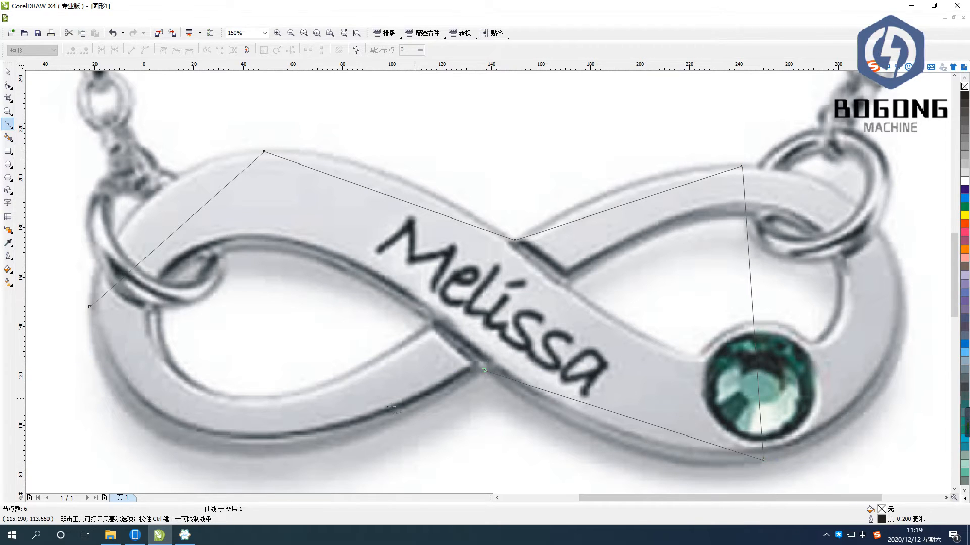
left_click(239, 443)
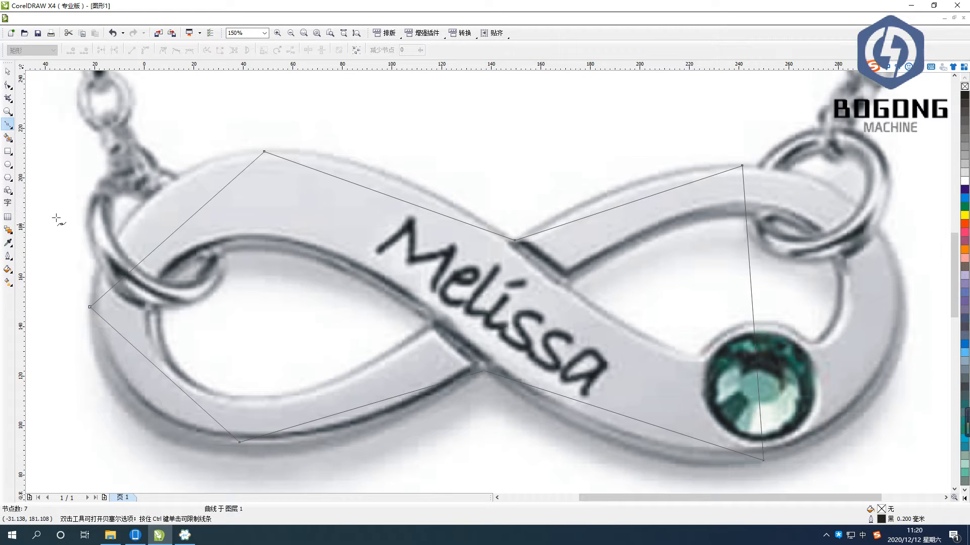
Trace the opening of the pendant's left loop as a closed four-node shape with straight segments
left_click(159, 311)
left_click(252, 246)
left_click(428, 323)
left_click(252, 397)
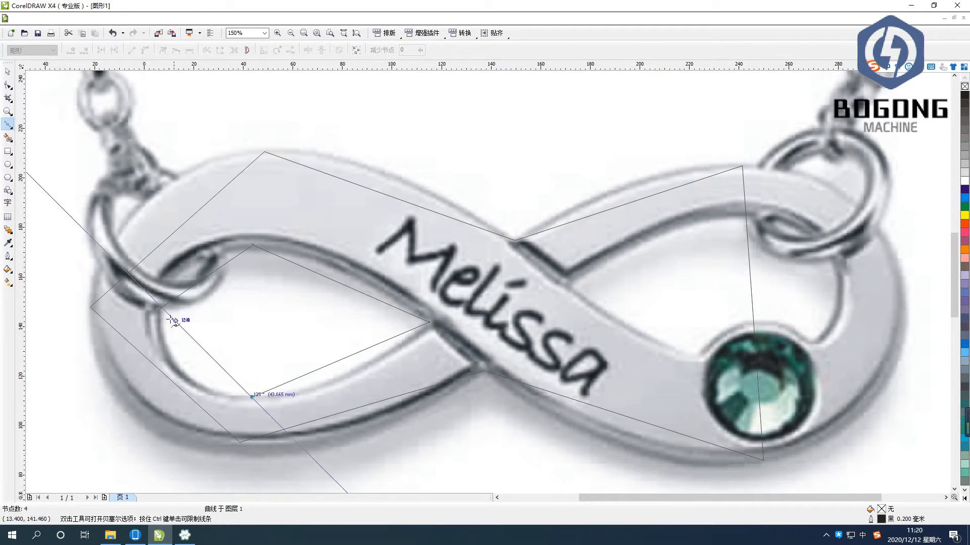
Trace the opening of the right loop as a closed four-node shape, with two nodes at the gemstone setting
left_click(570, 286)
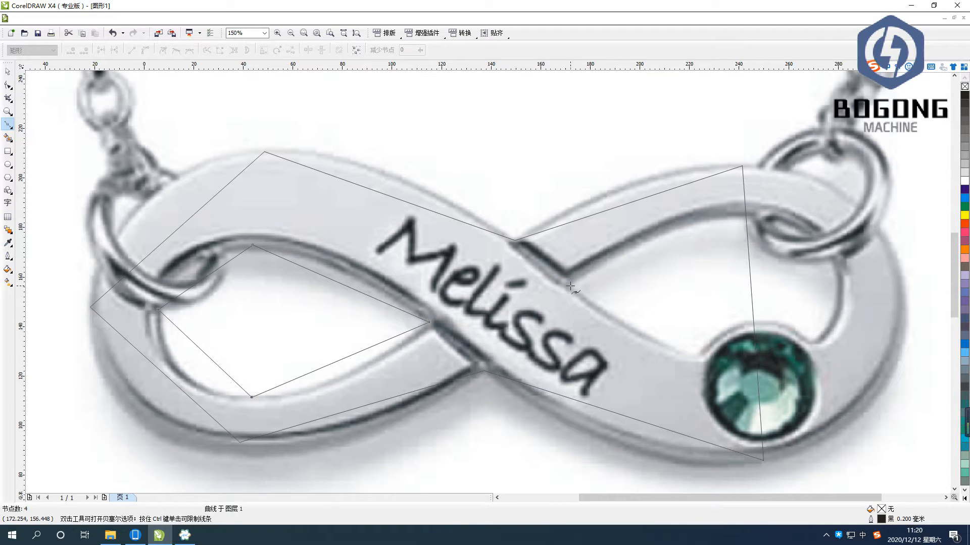
left_click(695, 356)
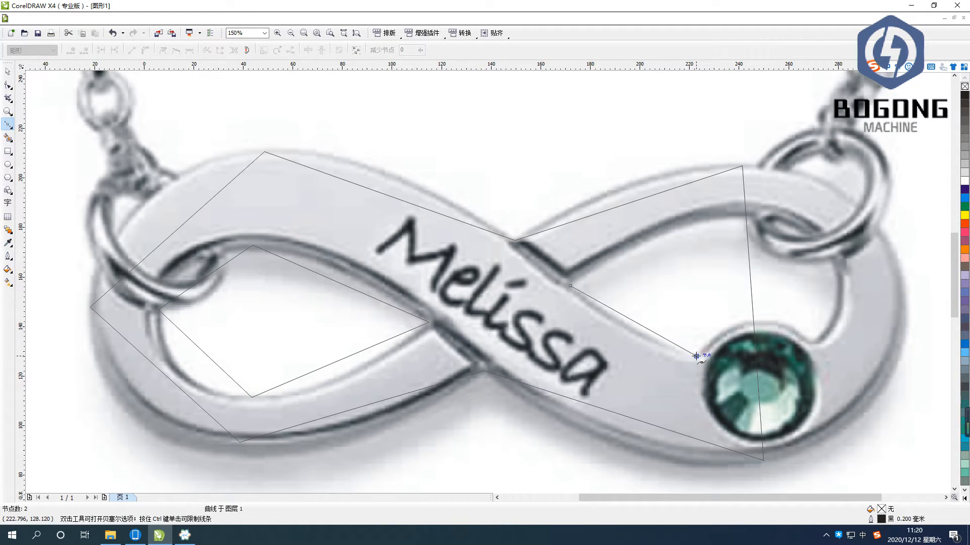
left_click(814, 343)
left_click(741, 217)
left_click(570, 285)
Convert the outer outline's two upper-left segments to curves and bend them along the pendant edge down to the central notch
left_click(11, 88)
left_click(44, 91)
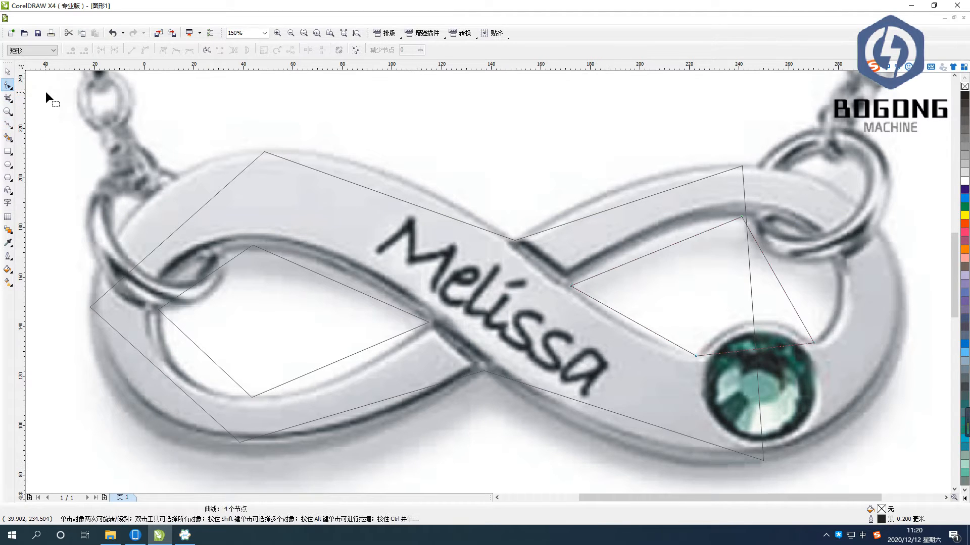
right_click(180, 226)
left_click(207, 265)
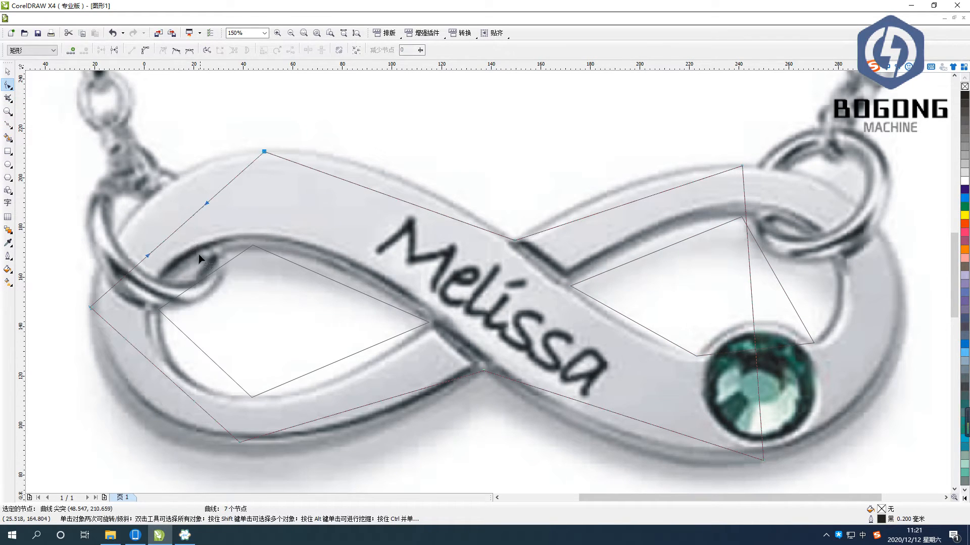
left_click_drag(180, 225, 150, 196)
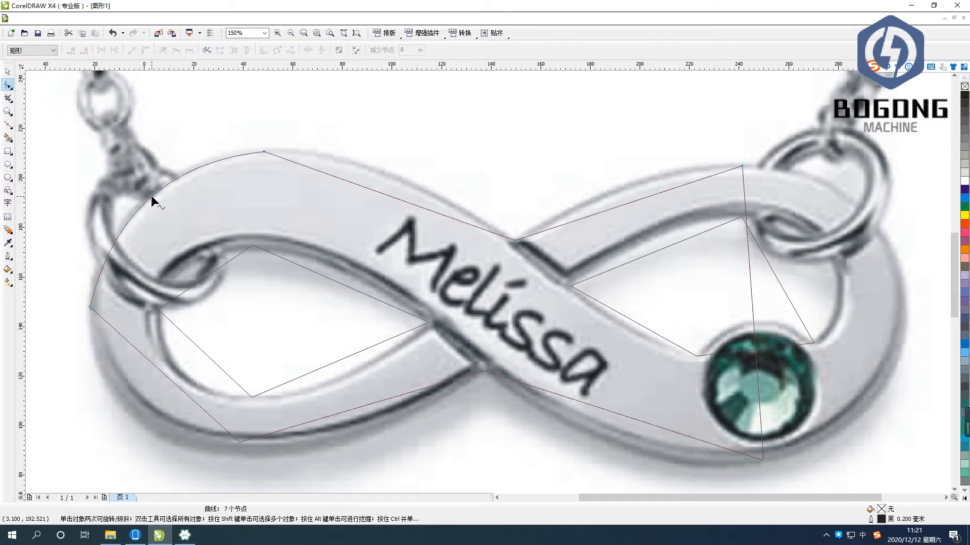
right_click(377, 190)
left_click(405, 230)
left_click_drag(383, 192, 391, 172)
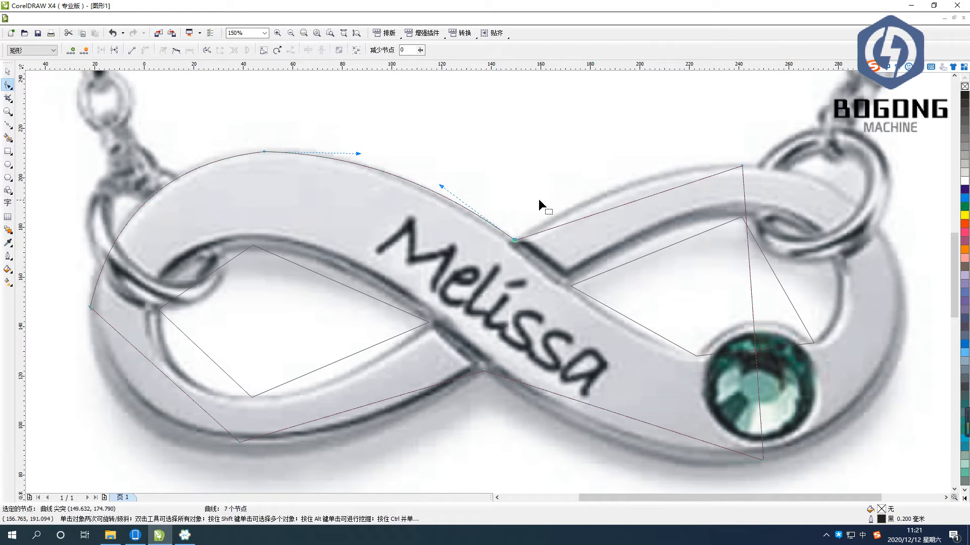
left_click(360, 152)
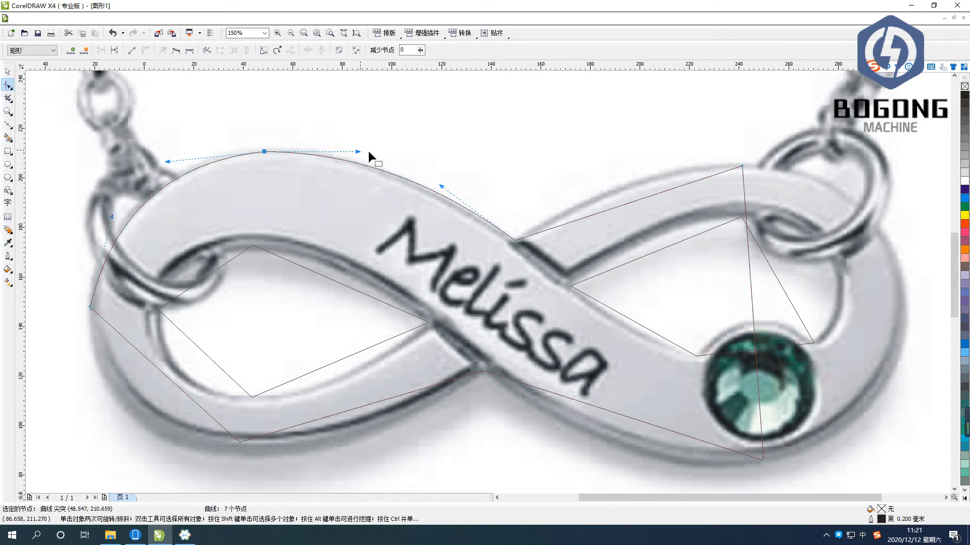
Convert the outer outline's upper-right and far-right segments to curves and fit them around the right loop's edge
right_click(639, 196)
left_click(654, 245)
left_click_drag(633, 204, 632, 184)
right_click(751, 302)
left_click(782, 349)
left_click_drag(753, 318, 901, 322)
left_click_drag(940, 268, 882, 245)
left_click_drag(947, 208, 828, 172)
left_click_drag(848, 368, 849, 388)
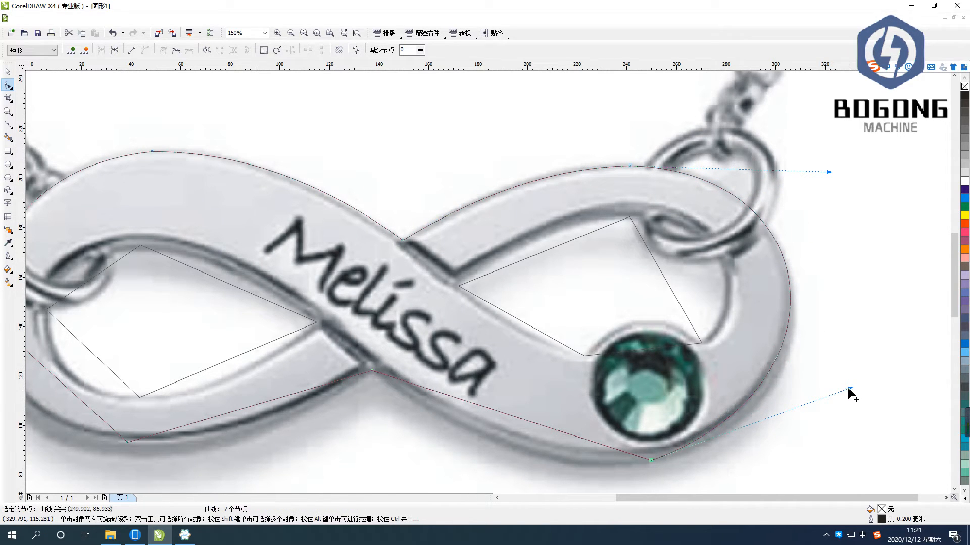
Convert the outer outline's lower-right segment to a curve and adjust its handles to follow the edge below the gemstone
right_click(499, 410)
left_click(523, 289)
left_click_drag(502, 411, 488, 437)
mouse_move(421, 433)
left_mouse_down()
mouse_move(420, 424)
mouse_move(432, 427)
left_mouse_up()
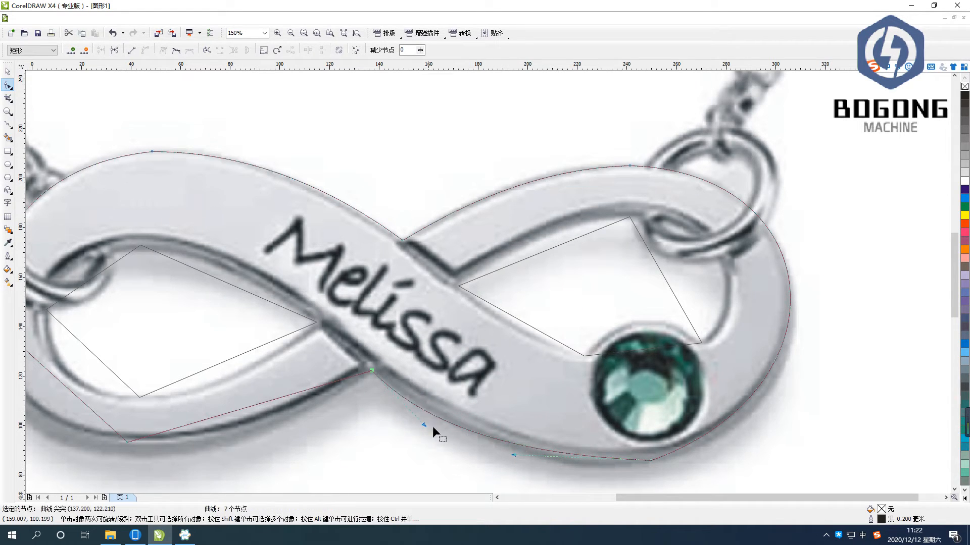
left_click_drag(512, 455, 559, 466)
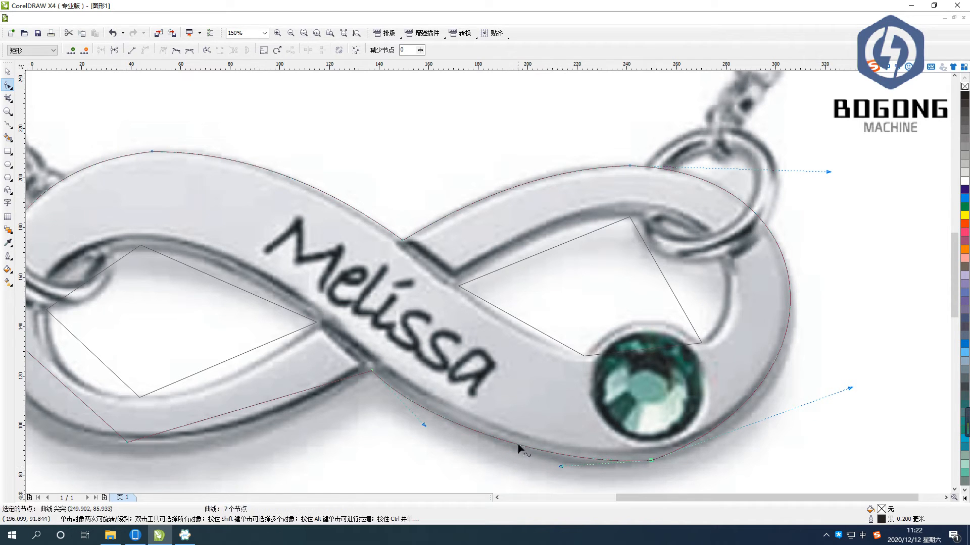
Convert the outer outline's two lower-left segments to curves and bend them along the left loop's bottom edge
left_click(497, 497)
right_click(445, 404)
left_click(494, 280)
left_click_drag(444, 401, 427, 431)
right_click(229, 366)
left_click(259, 238)
left_click_drag(241, 379, 173, 381)
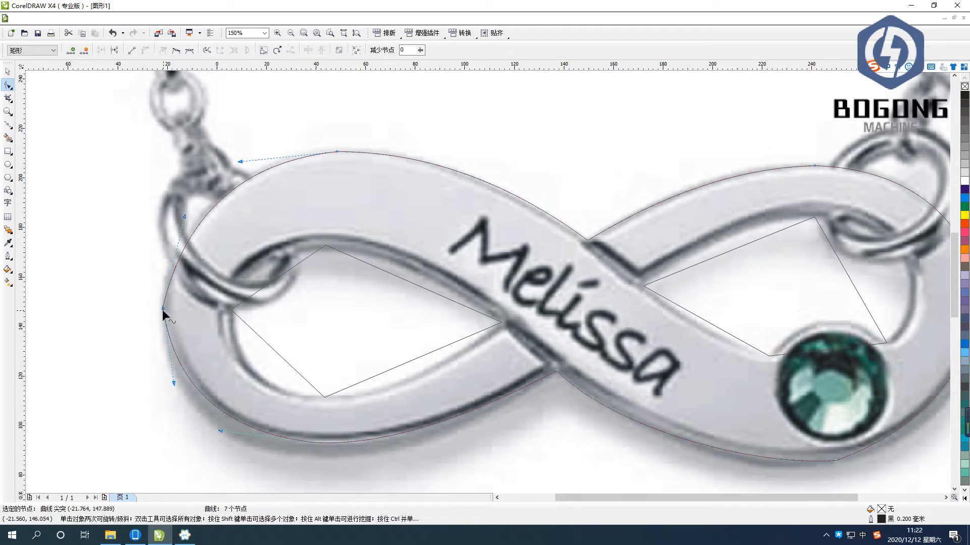
Convert the left opening's two left-hand segments to curves and bend them to match the loop's inner edge
right_click(271, 346)
left_click(266, 341)
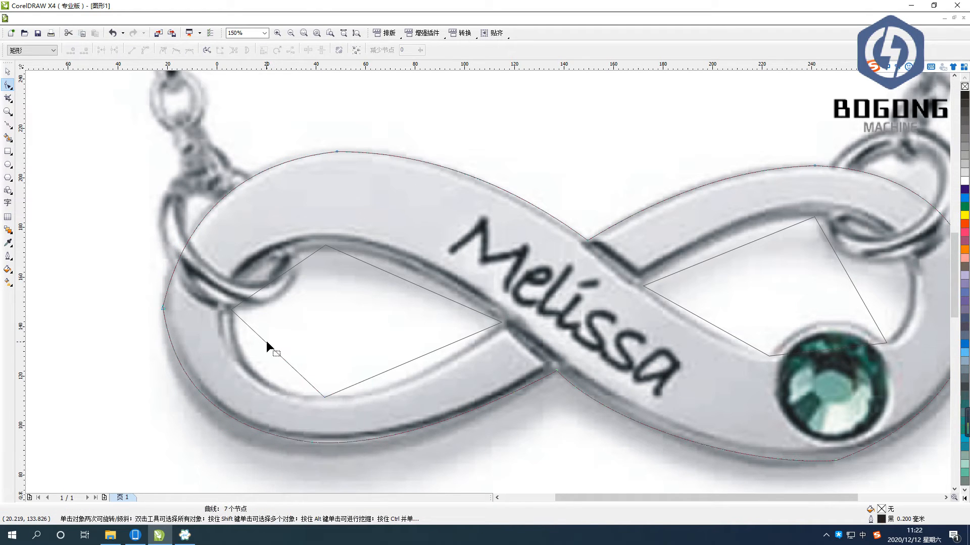
right_click(270, 347)
left_click(280, 359)
left_click_drag(281, 359, 261, 381)
right_click(281, 274)
left_click(286, 286)
left_click_drag(275, 279, 262, 266)
Curve the left opening's two right-hand segments along the inner edge up to the pointed crossing
right_click(397, 277)
left_click(419, 323)
left_click_drag(410, 280, 411, 271)
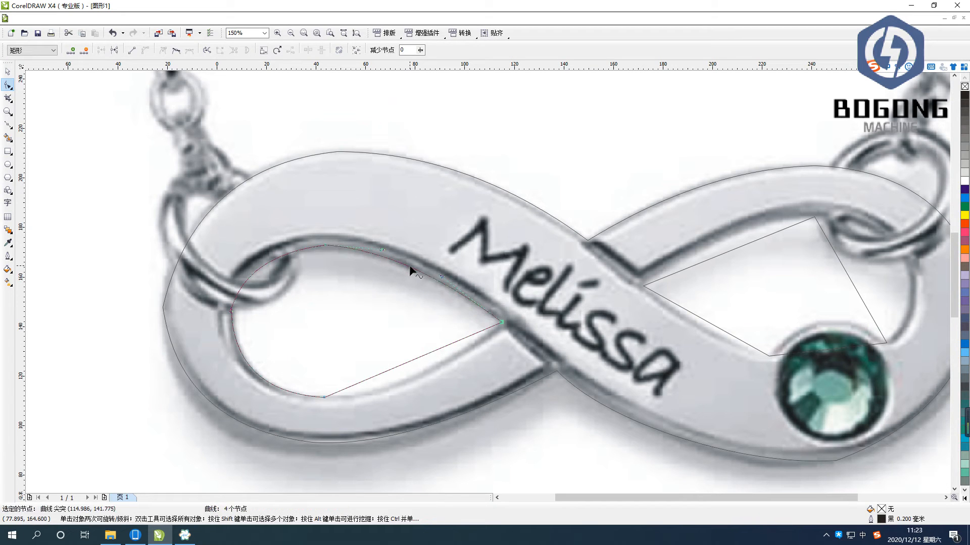
right_click(406, 361)
left_click(434, 333)
left_click_drag(419, 357, 421, 371)
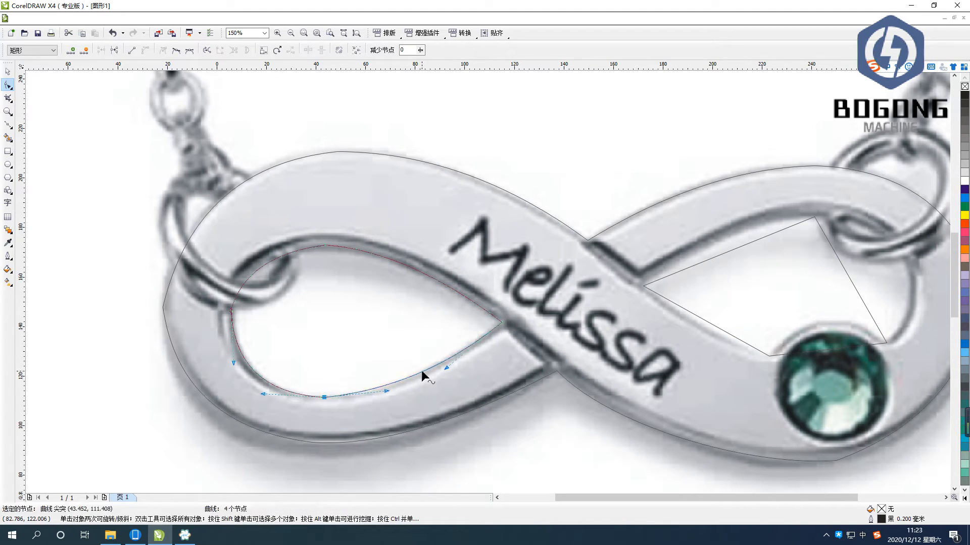
Curve the right opening's upper and far-right segments to follow the inner edge of the right loop
right_click(742, 244)
left_click(808, 290)
left_click_drag(735, 248, 743, 231)
right_click(844, 270)
left_click(872, 312)
left_click_drag(860, 302, 942, 272)
Arc the right opening's segment over the gemstone setting and curve its lower-left segment along the pendant's inner edge
right_click(832, 352)
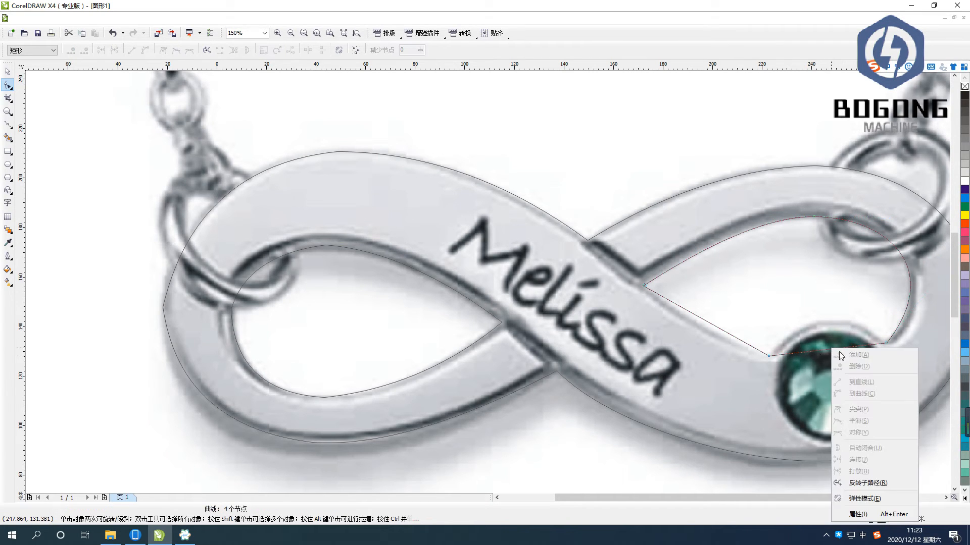
left_click(861, 394)
left_click_drag(827, 352, 825, 322)
left_click(827, 323)
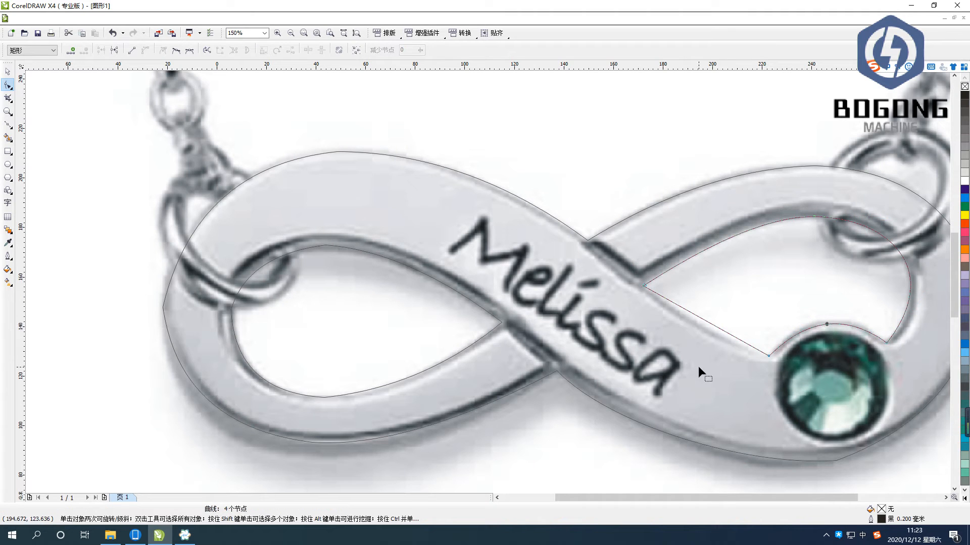
right_click(699, 316)
left_click(728, 358)
left_click_drag(714, 327, 703, 329)
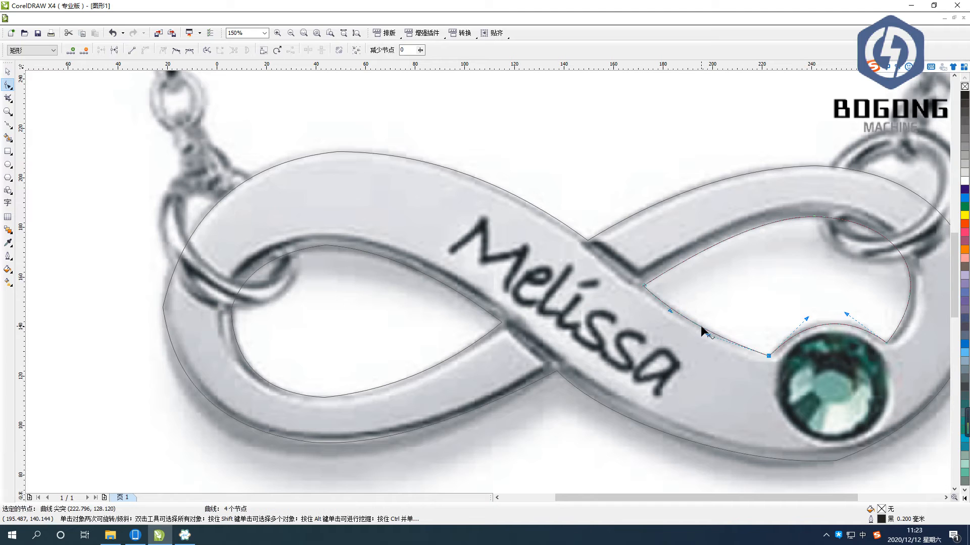
left_click(669, 311)
left_click(326, 247)
left_click(231, 311)
mouse_move(271, 184)
left_mouse_down()
mouse_move(277, 190)
mouse_move(284, 177)
left_mouse_up()
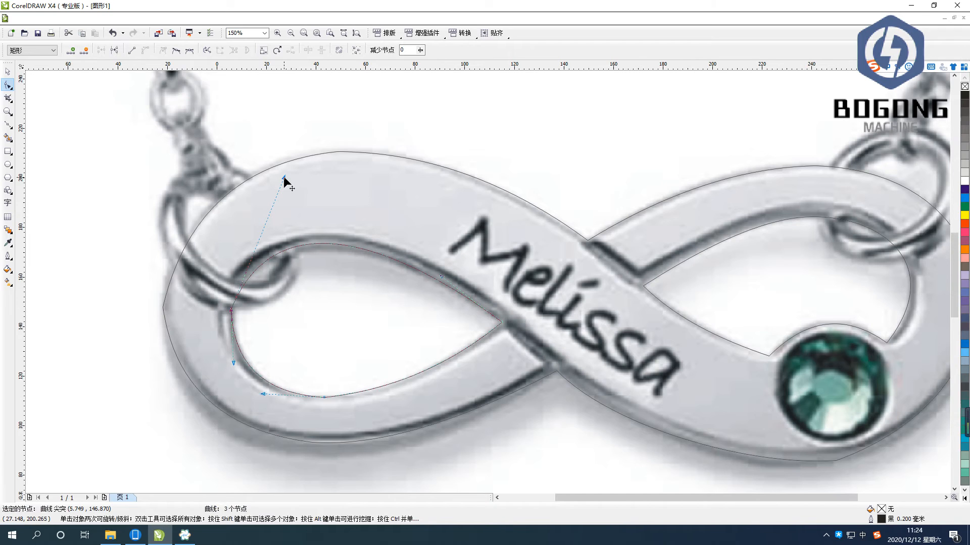
left_click(112, 33)
Delete the left opening's leftmost node and adjust the neighbouring handles into one smooth curve along the inner edge
double_click(231, 311)
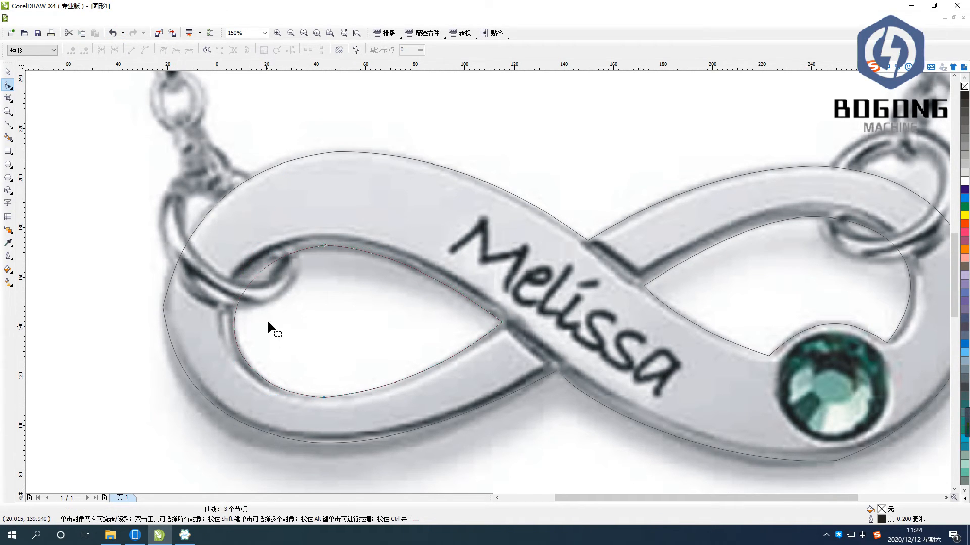
left_click(192, 248)
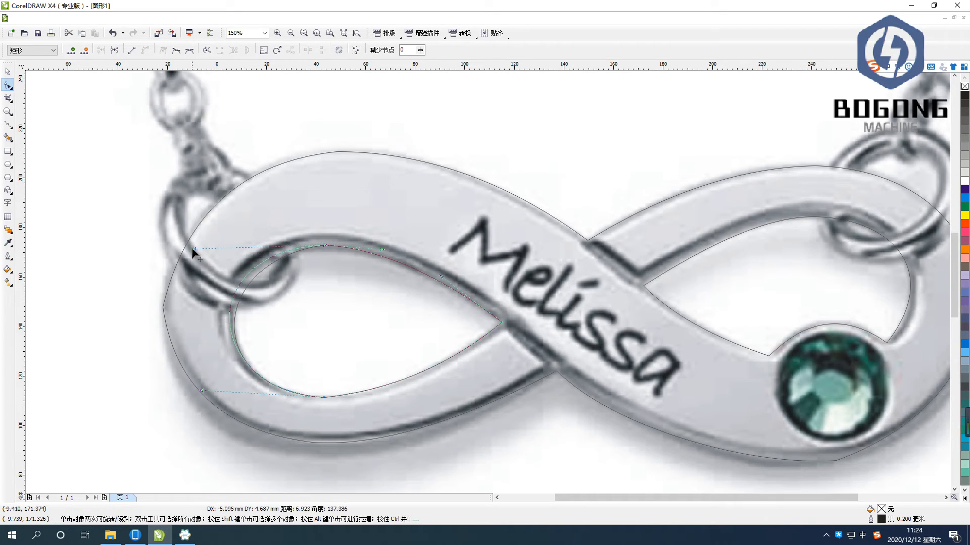
left_click(201, 392)
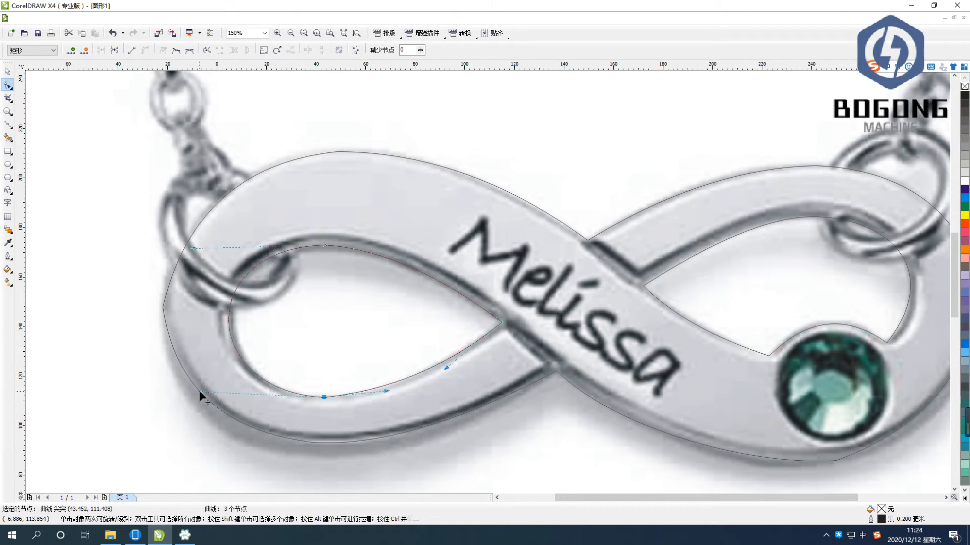
Delete the outer outline's leftmost node and adjust the handles so the left end is one smooth curve
left_click(162, 307)
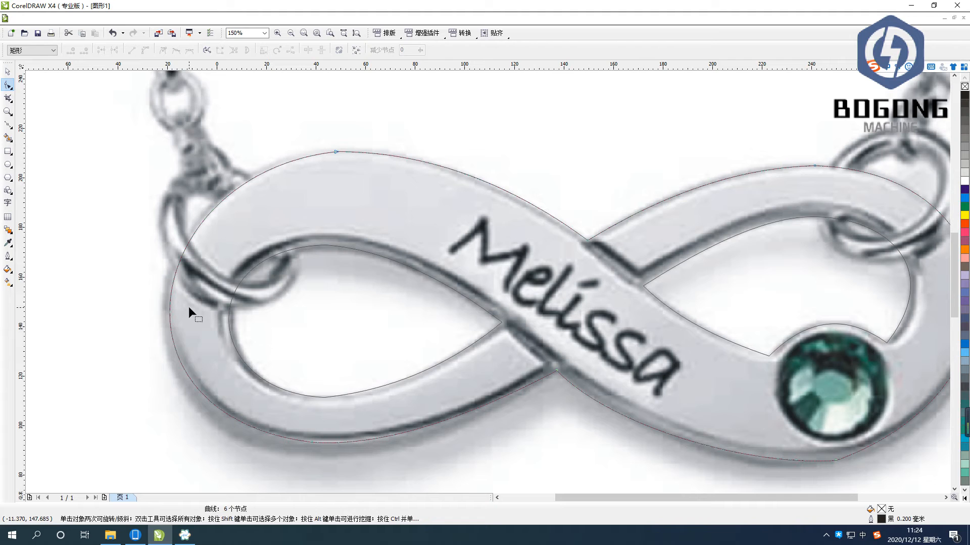
left_click(338, 152)
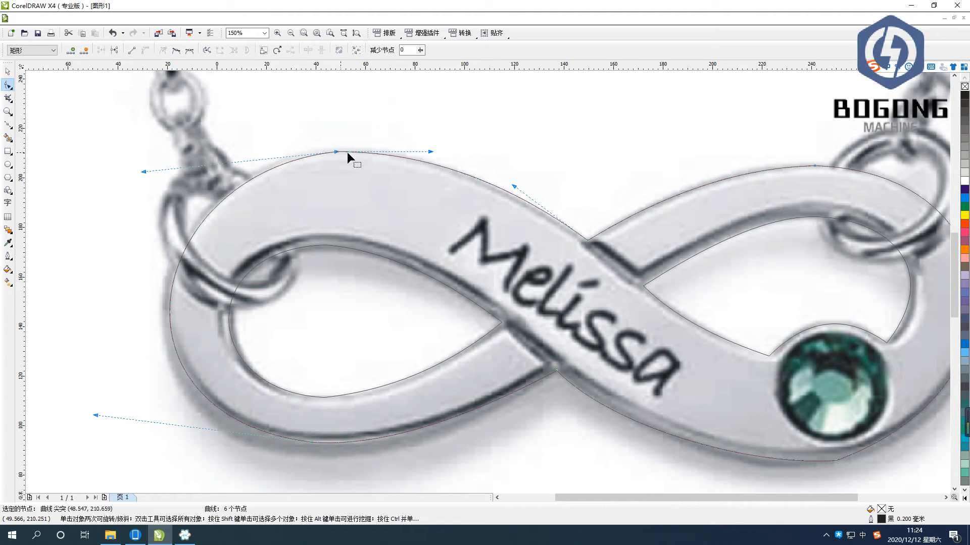
left_click_drag(431, 151, 430, 149)
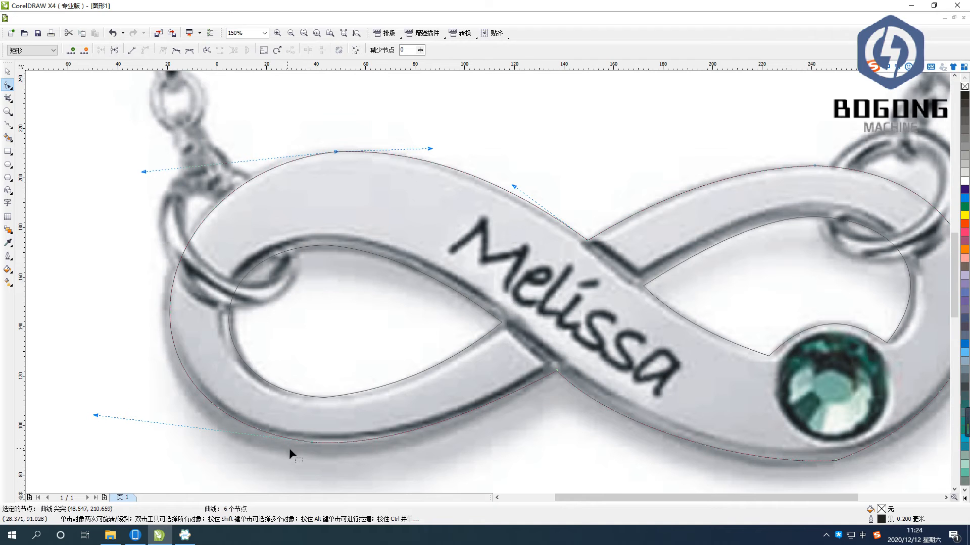
left_click(315, 444)
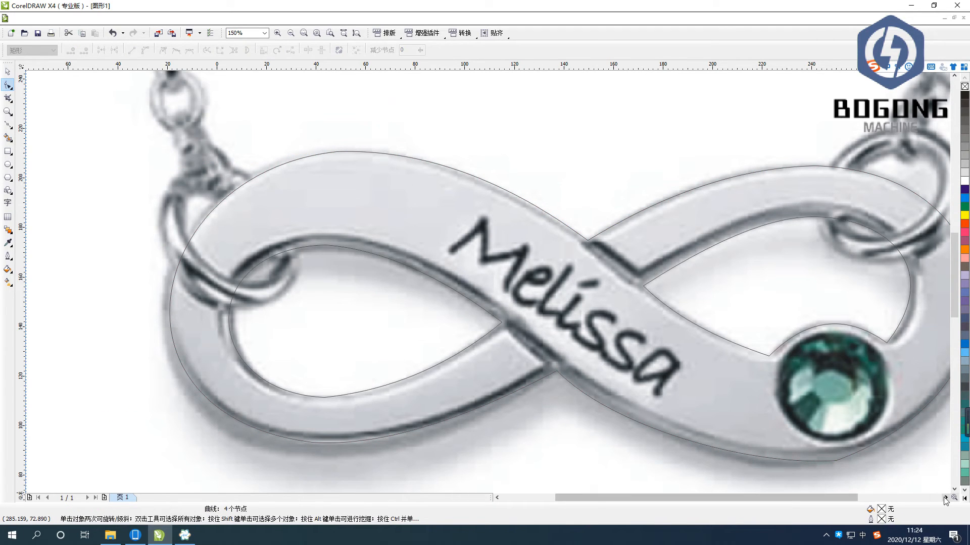
Adjust the handles of the outer outline's node below the gemstone to smooth the lower-right curve
left_click_drag(747, 497, 778, 498)
left_click(743, 460)
left_click(744, 460)
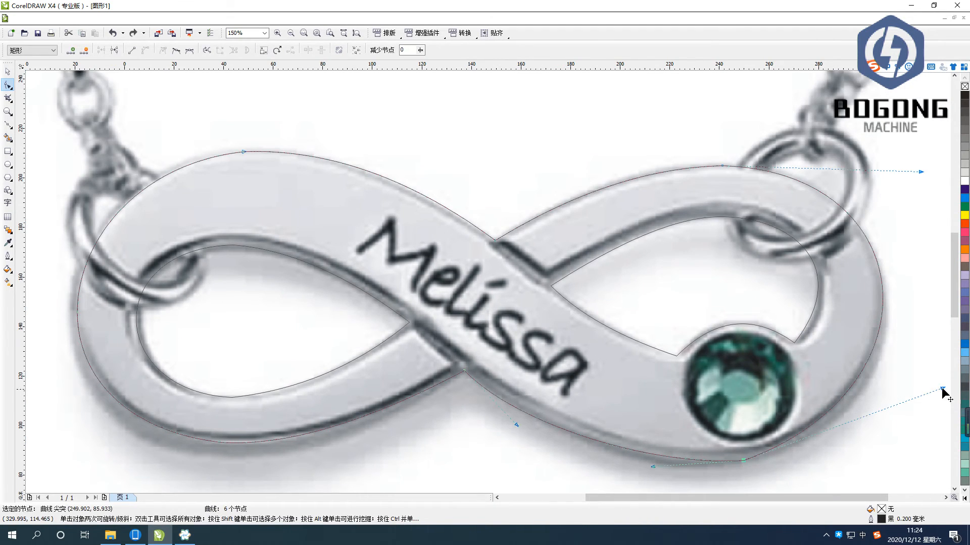
left_click_drag(943, 389, 944, 410)
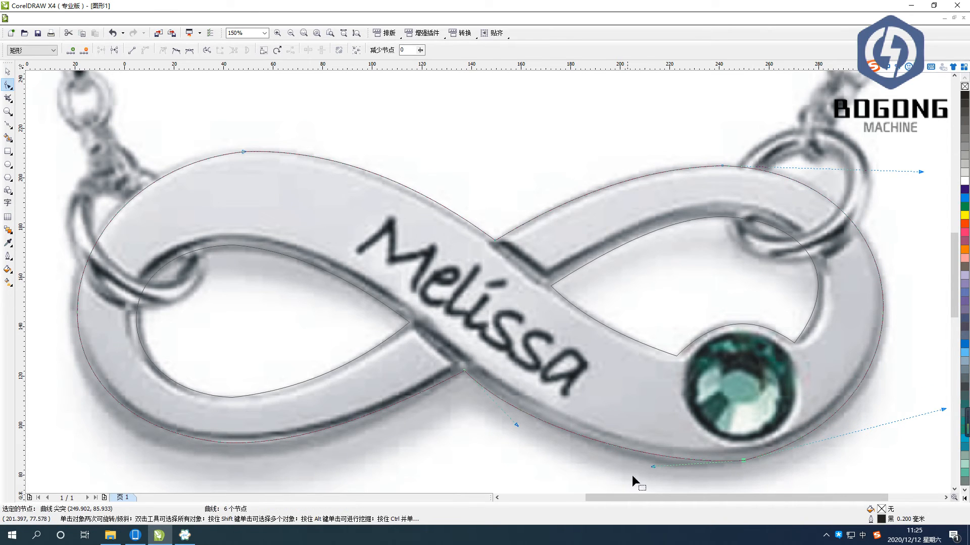
left_click(648, 460)
Delete the outer outline's node below the gemstone and pull the remaining long handles to fit the right loop's outer edge
left_click(743, 461)
left_click(464, 371)
scroll(920, 489, "down", 2)
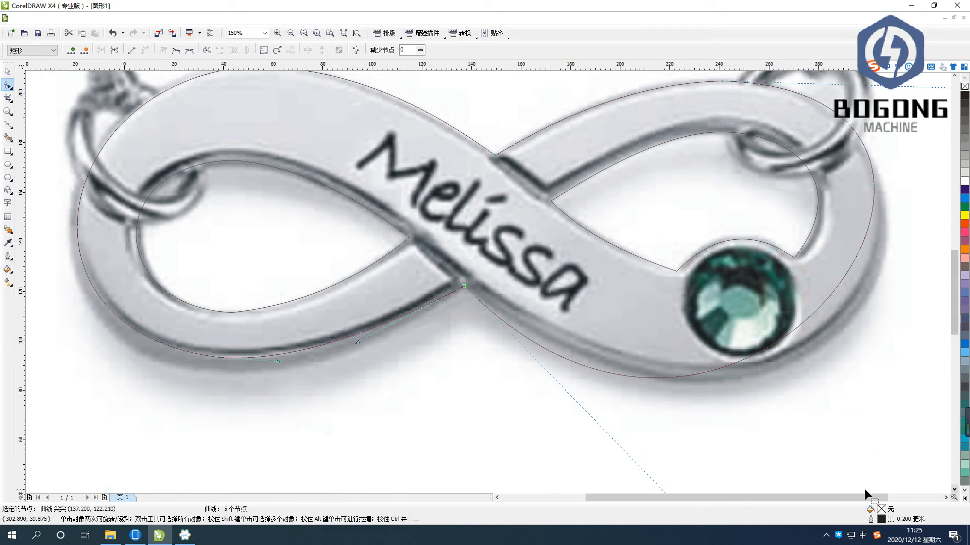
scroll(872, 321, "down", 2)
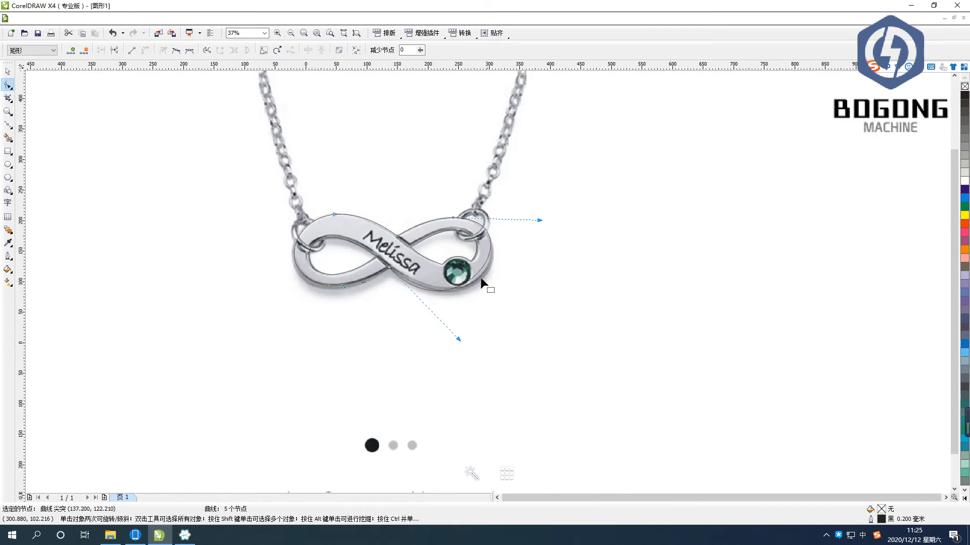
left_click_drag(460, 339, 480, 333)
left_click_drag(540, 221, 535, 226)
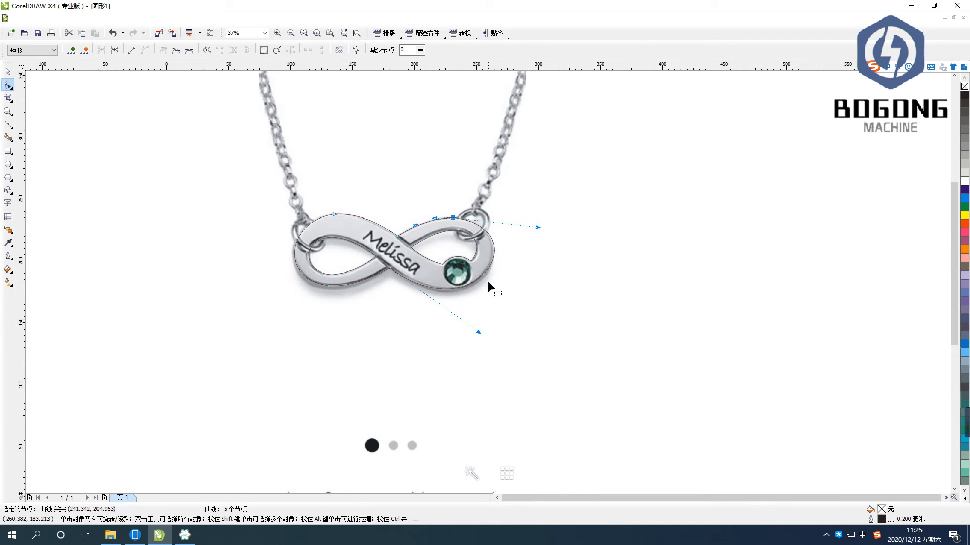
Delete the outer outline's node at the top of the right loop and fit the remaining curve to the pendant's edge
scroll(487, 280, "up", 1)
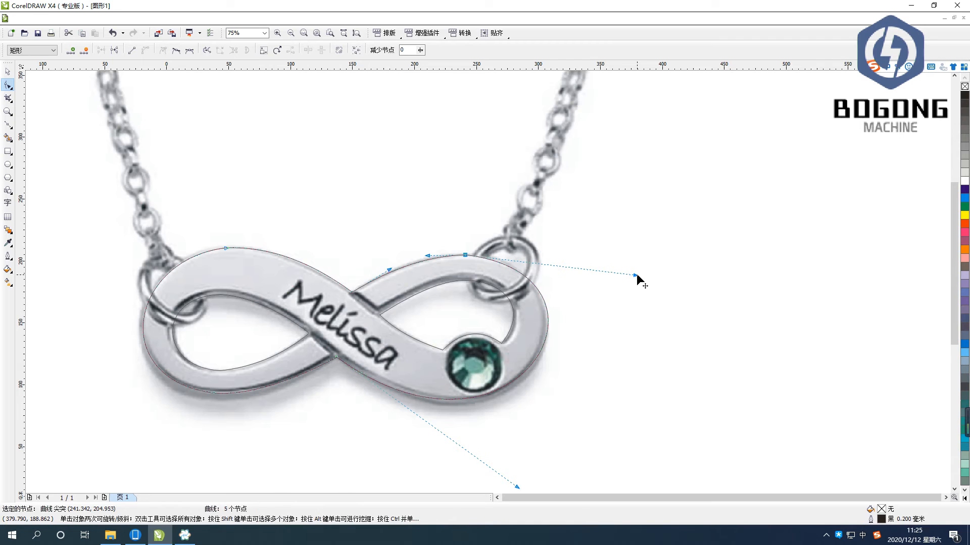
key("Delete")
left_click(384, 278)
left_click_drag(592, 145, 641, 141)
left_click(637, 291)
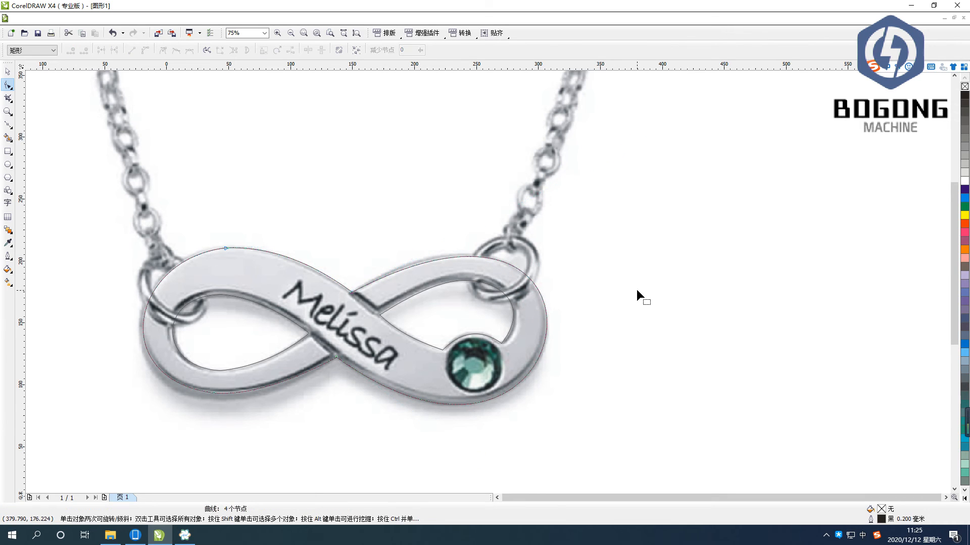
Try to edit the right opening's top node and undo the last change
left_click(464, 280)
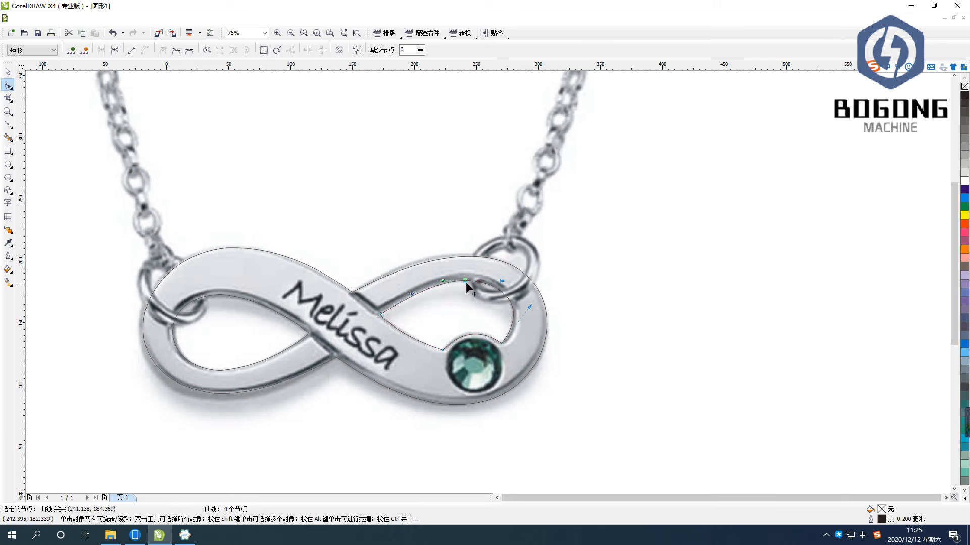
key("ctrl+z")
left_click(228, 369)
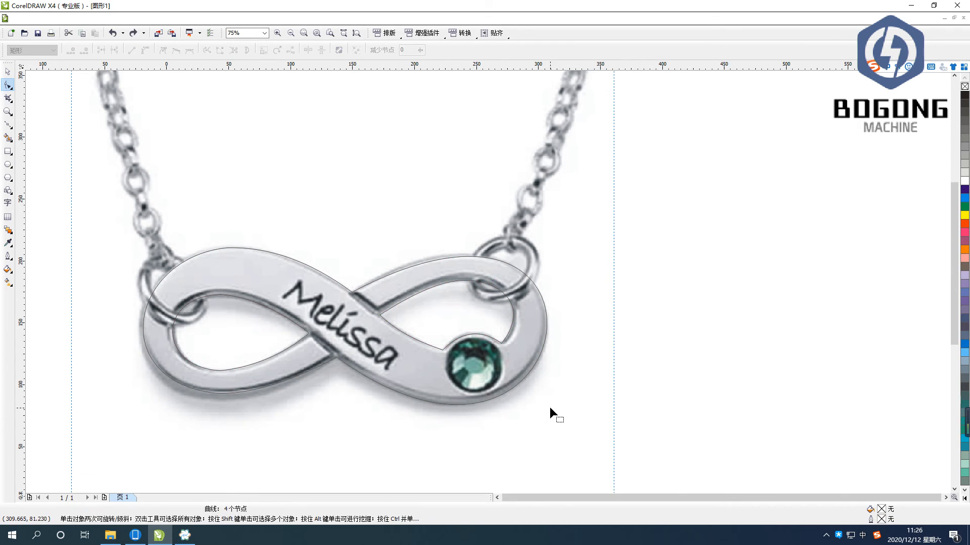
Move the necklace photo away from the traced outlines and delete it
left_click(8, 71)
left_click(399, 206)
scroll(487, 281, "down", 2)
left_click_drag(471, 256, 190, 224)
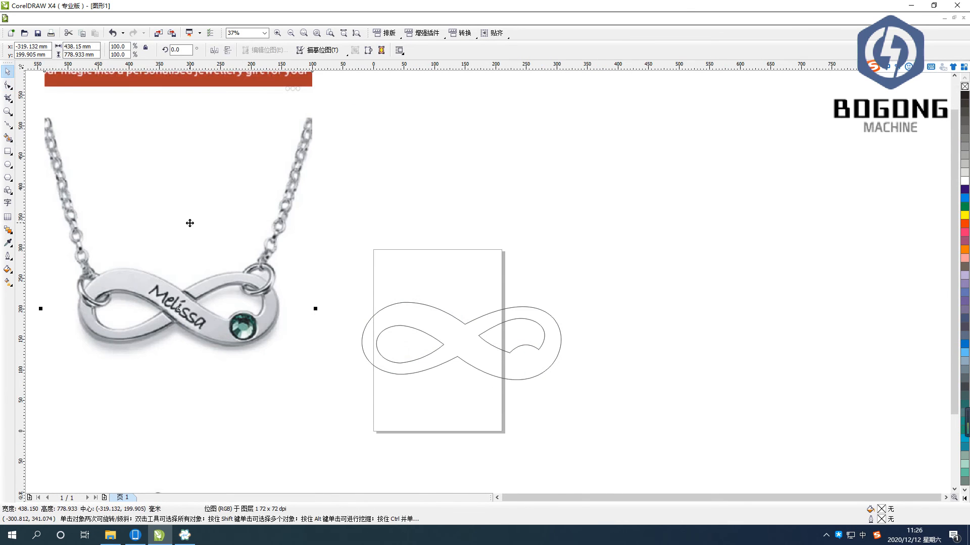
key("Delete")
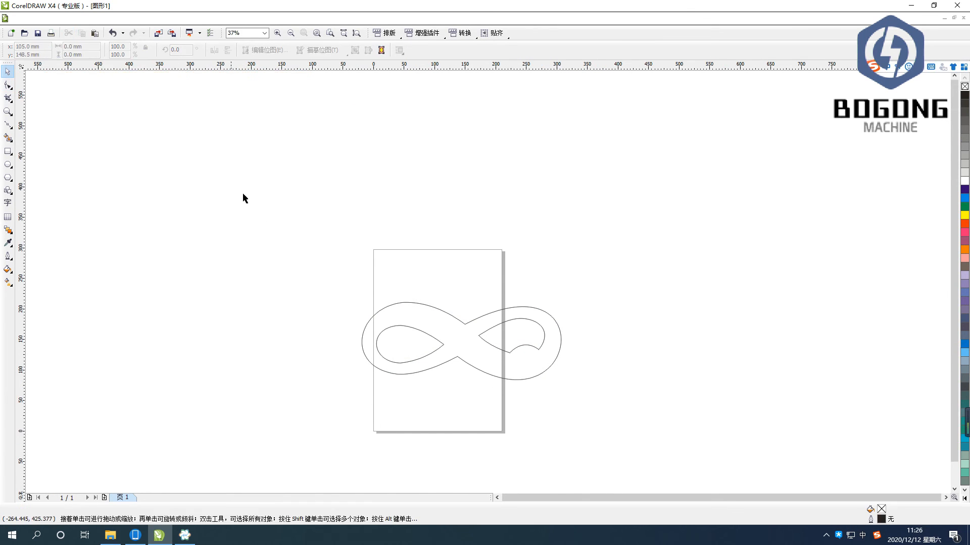
Select the three traced outlines and save the drawing to the desktop in DXF - AutoCAD format as 1122, using export version AutoCAD 2007
left_click_drag(290, 254, 597, 412)
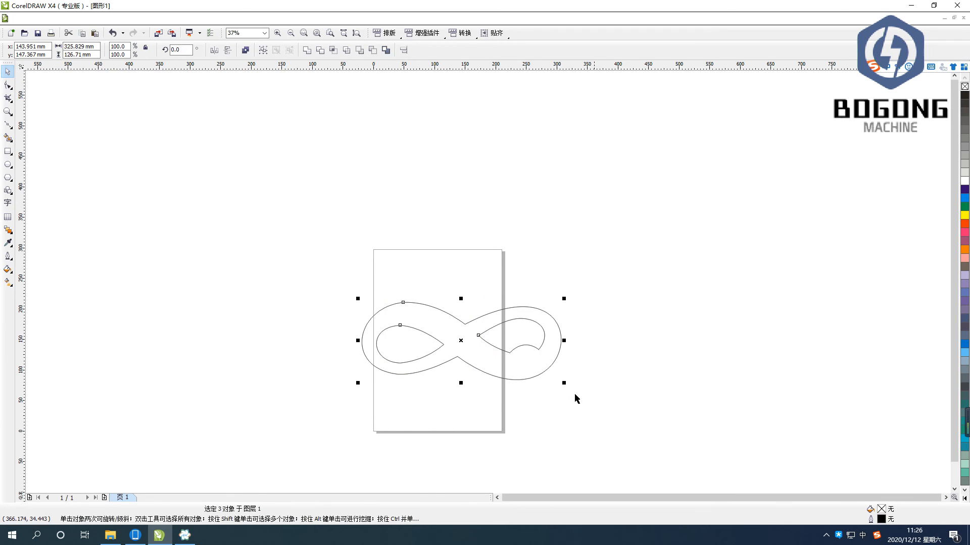
left_click(38, 34)
left_click(376, 283)
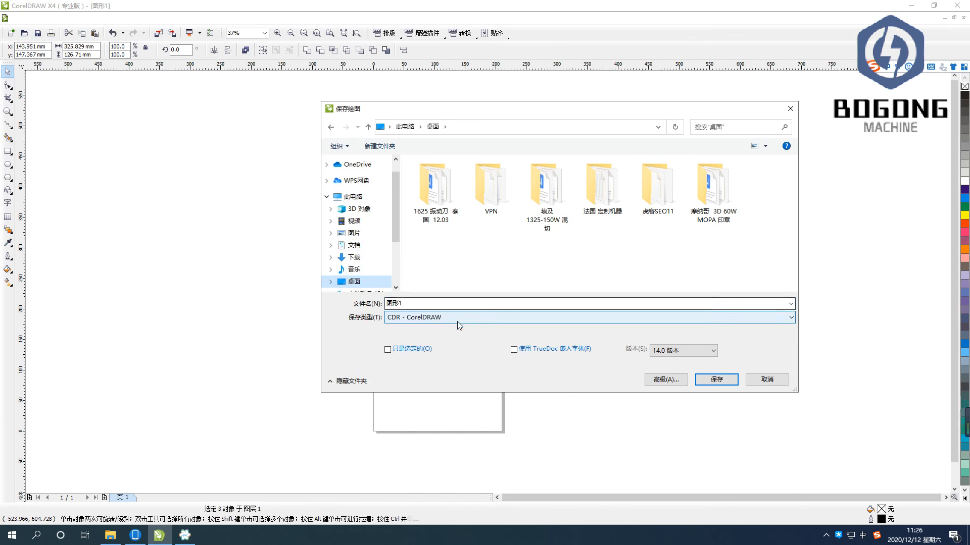
left_click(449, 318)
left_click(434, 450)
left_click(418, 304)
type("11")
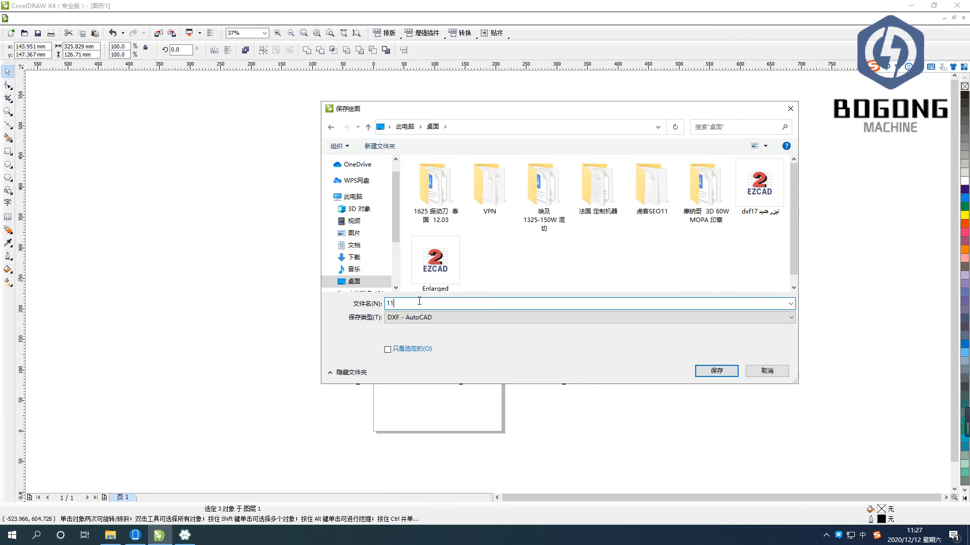
left_click(730, 373)
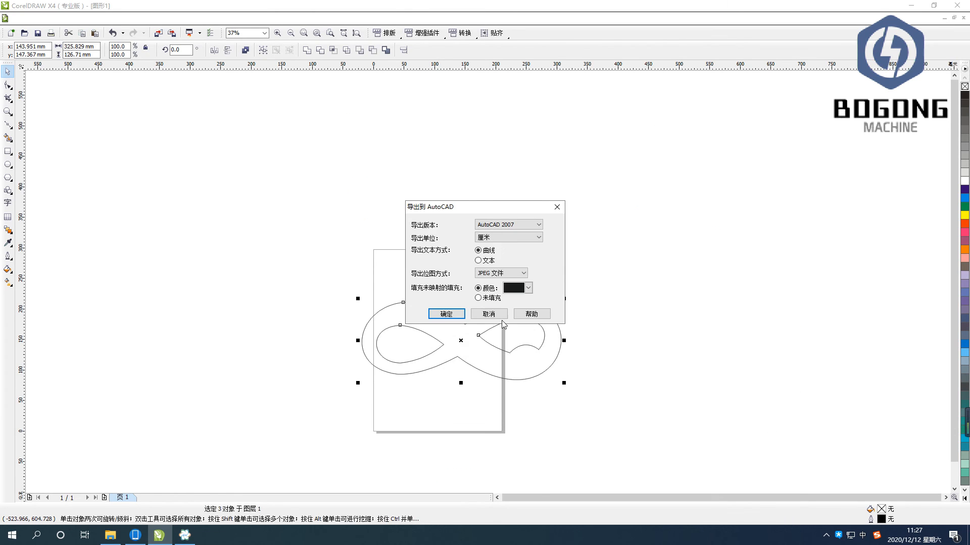
left_click(453, 314)
Minimize the drawing program and launch EzCad2 from the desktop
left_click(914, 6)
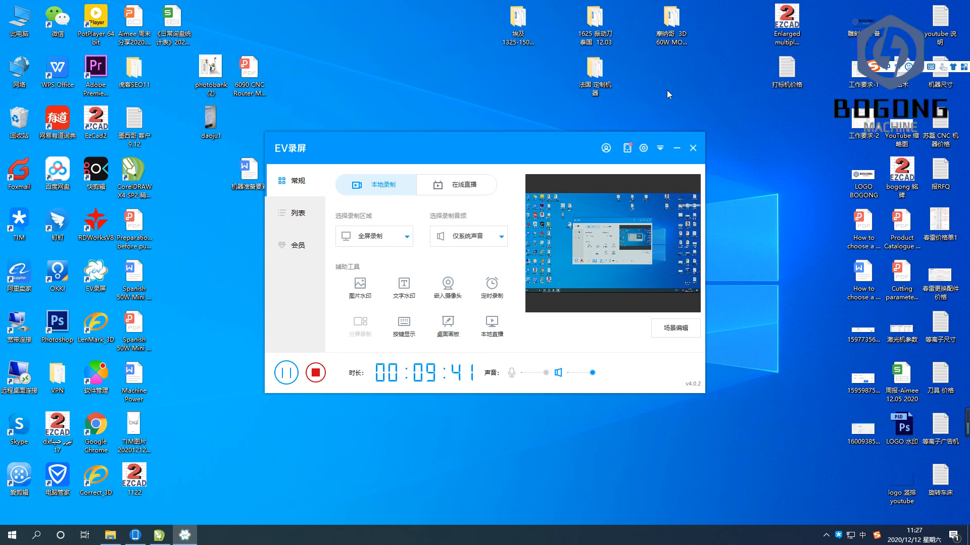
double_click(95, 126)
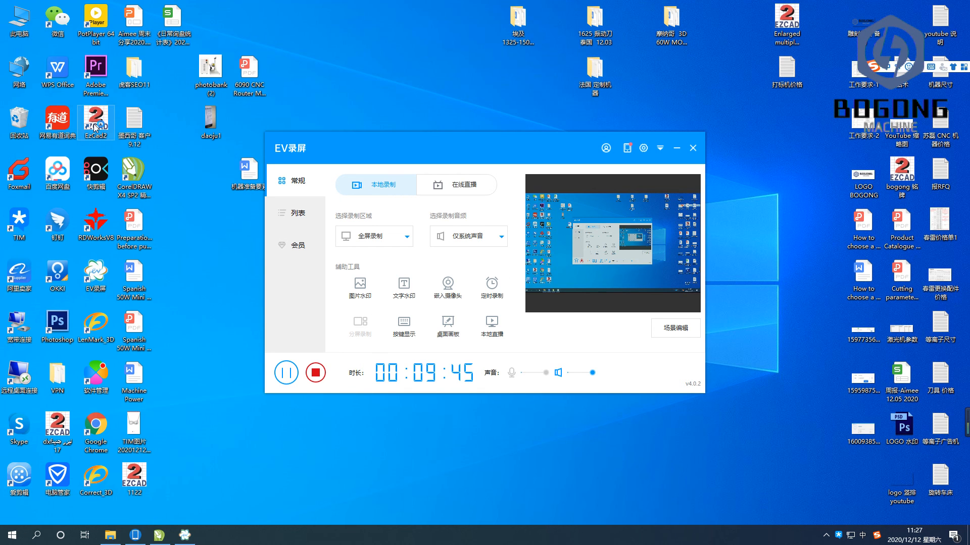
left_click(560, 307)
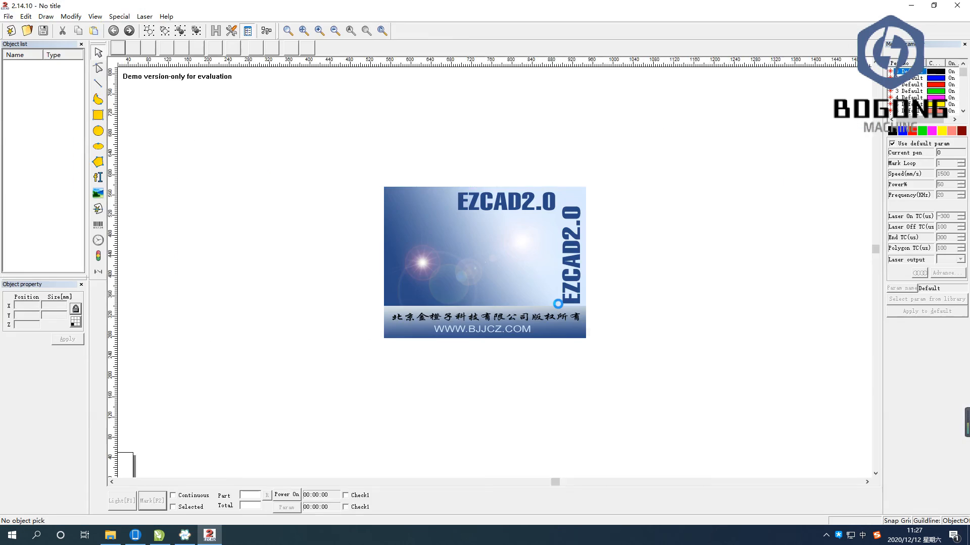
Import the vector file 1122 from the desktop and turn off Use default param for the pen
left_click(27, 31)
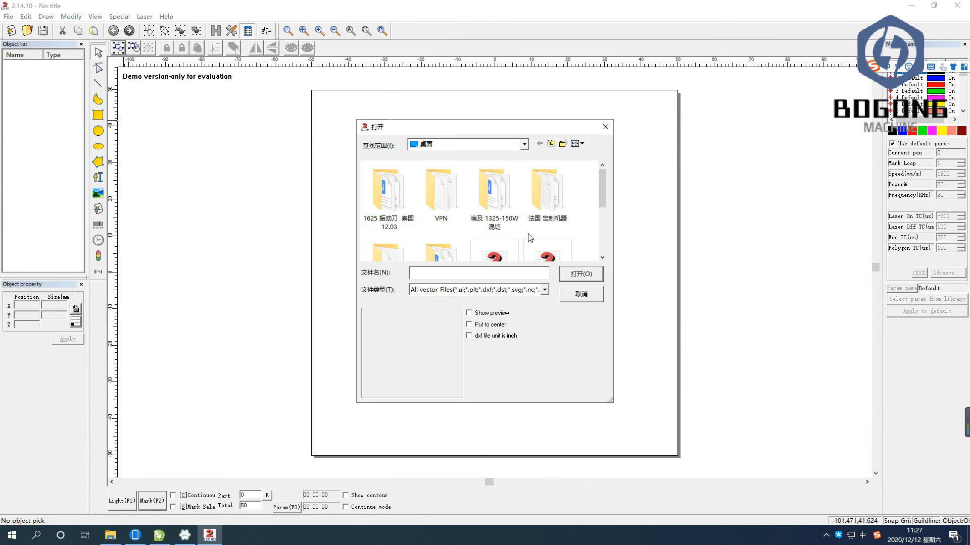
left_click_drag(602, 195, 603, 221)
left_click(494, 197)
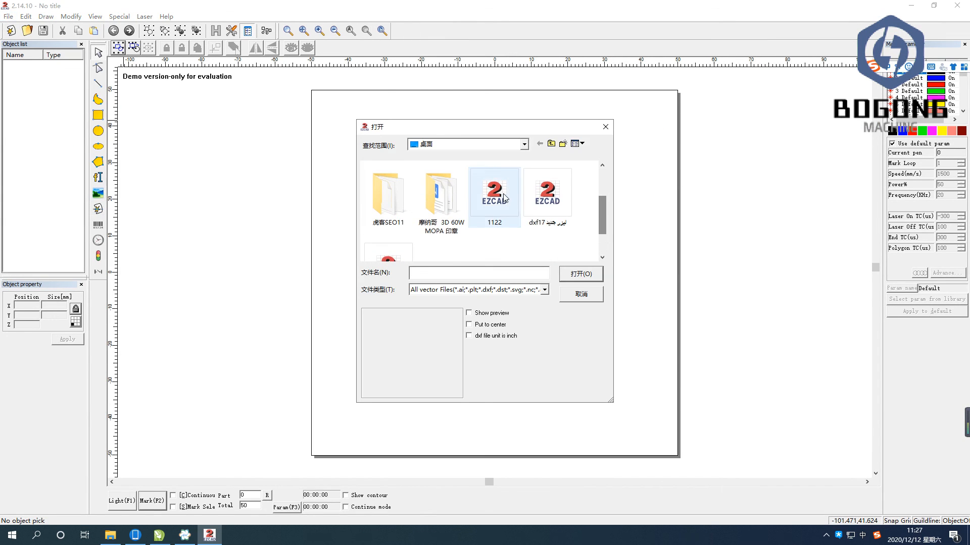
left_click(586, 275)
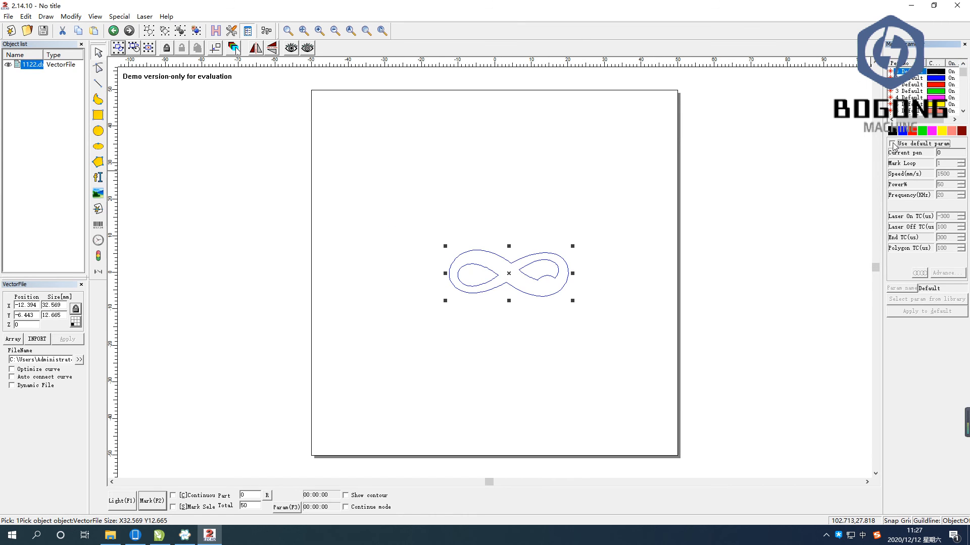
scroll(640, 275, "up", 2)
left_click(700, 300)
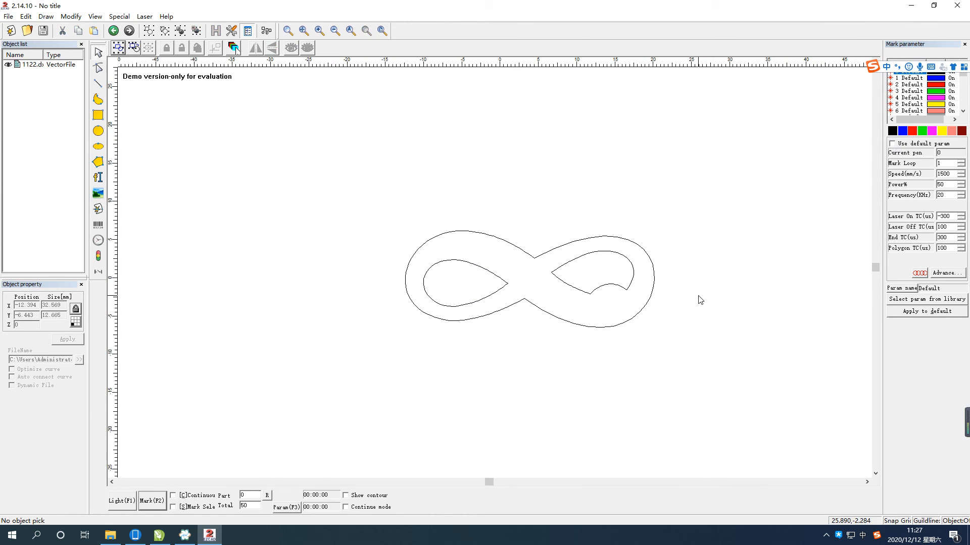